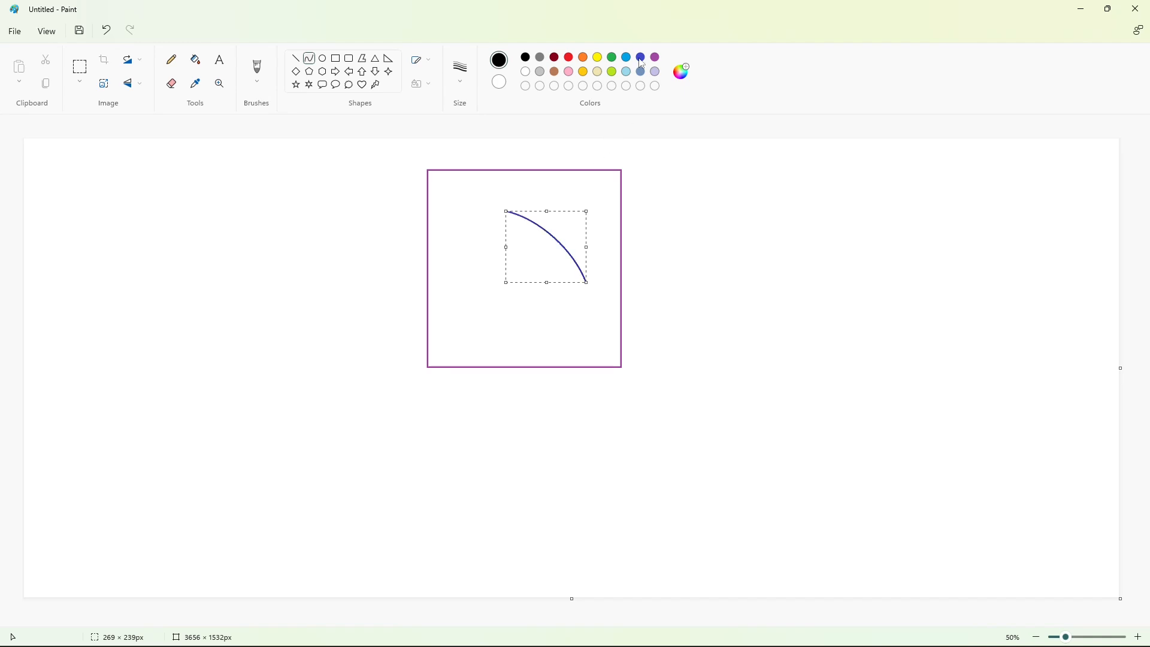
Step: Draw black curves across the purple square's upper-left corner to outline the first panda ear
left_click(526, 58)
mouse_move(513, 170)
left_mouse_down()
mouse_move(498, 217)
mouse_move(434, 227)
mouse_move(468, 213)
left_mouse_up()
left_click(518, 196)
left_click(516, 213)
left_click(585, 226)
left_click(472, 218)
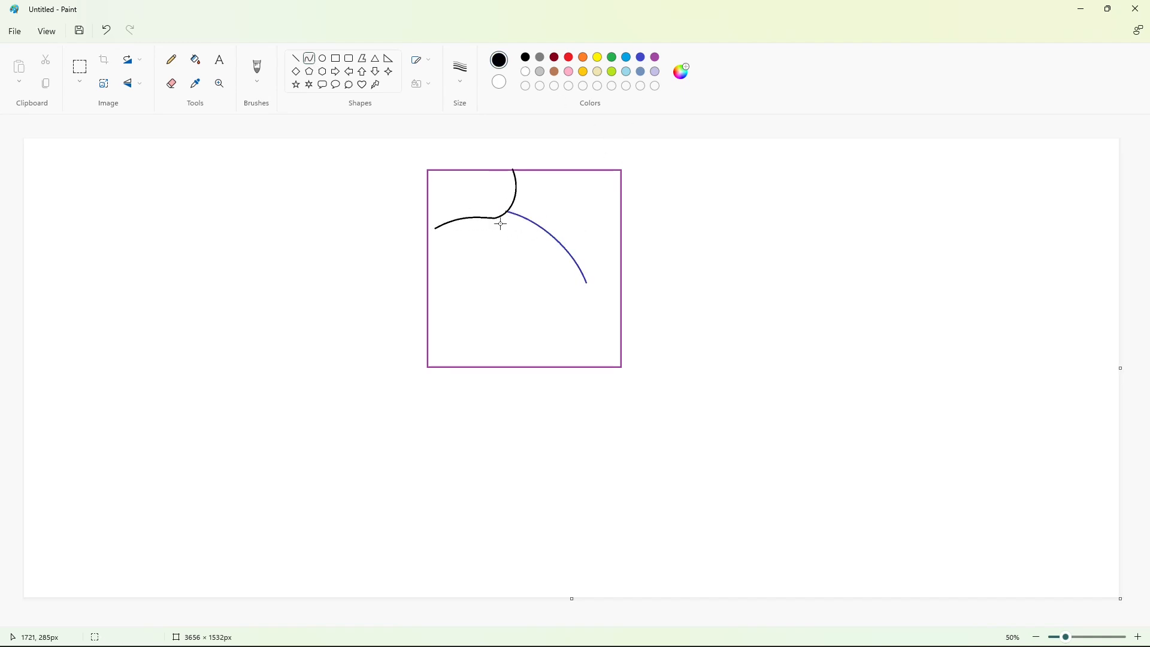
Step: Draw a black curve across the square's lower-right corner to outline the second ear
mouse_move(621, 281)
left_mouse_down()
mouse_move(574, 293)
mouse_move(564, 351)
mouse_move(574, 318)
mouse_move(573, 339)
left_mouse_up()
left_click(599, 271)
left_click(579, 279)
left_click(671, 300)
left_click(746, 357)
Step: Outline the first eye patch below the upper-left ear with joined black curves, wider on its left side
left_click_drag(471, 269, 451, 238)
left_click(456, 229)
left_click(559, 245)
key("ctrl+z")
mouse_move(467, 238)
left_mouse_down()
mouse_move(441, 238)
mouse_move(445, 286)
mouse_move(484, 261)
left_mouse_up()
left_click(456, 231)
left_click(454, 231)
left_click(427, 253)
left_click(426, 277)
left_click(536, 281)
Step: Draw a small horizontal oval inside the first eye patch, and fill the patch and ears black around it
left_click(322, 59)
left_click(538, 272)
left_click(196, 62)
left_click(486, 246)
left_click(606, 329)
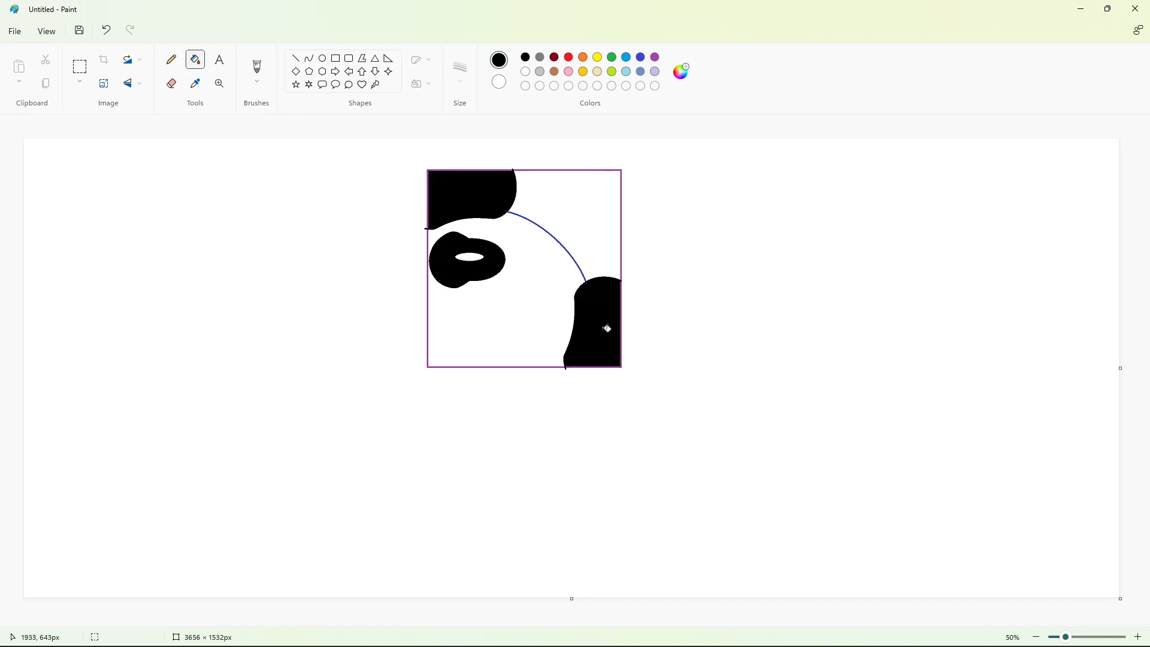
Step: Outline the second eye patch beside the lower-right ear with black curves, redrawing the lower part until the outline closes
left_click(309, 58)
left_click_drag(514, 308, 554, 282)
left_click(692, 311)
mouse_move(512, 323)
left_mouse_down()
mouse_move(523, 358)
mouse_move(503, 343)
mouse_move(554, 339)
left_mouse_up()
left_click(649, 362)
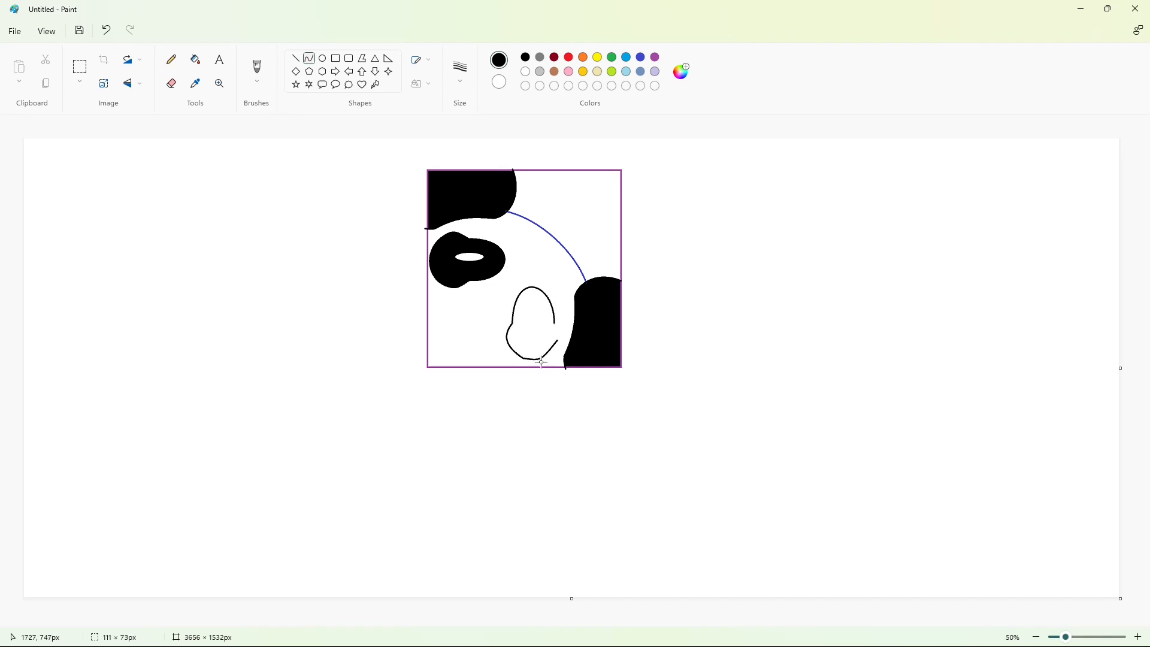
key("ctrl+z")
key("ctrl+z")
left_click(546, 336)
left_click_drag(508, 336, 555, 345)
mouse_move(526, 347)
left_mouse_down()
mouse_move(541, 367)
mouse_move(567, 333)
mouse_move(541, 341)
left_mouse_up()
left_click(585, 365)
key("ctrl+z")
Step: Draw a narrow vertical oval inside the second eye patch and fill the patch around it black
left_click(322, 58)
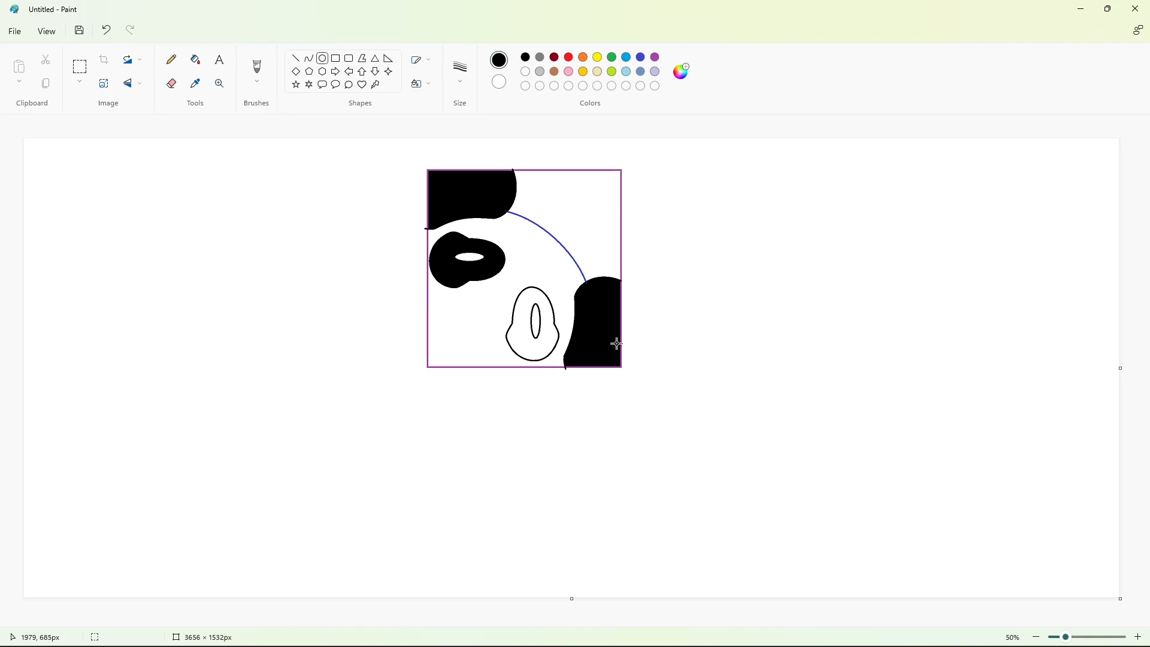
left_click(196, 59)
left_click(539, 296)
Step: Draw a tilted oval nose outline between the two eye patches with black curves
left_click(309, 58)
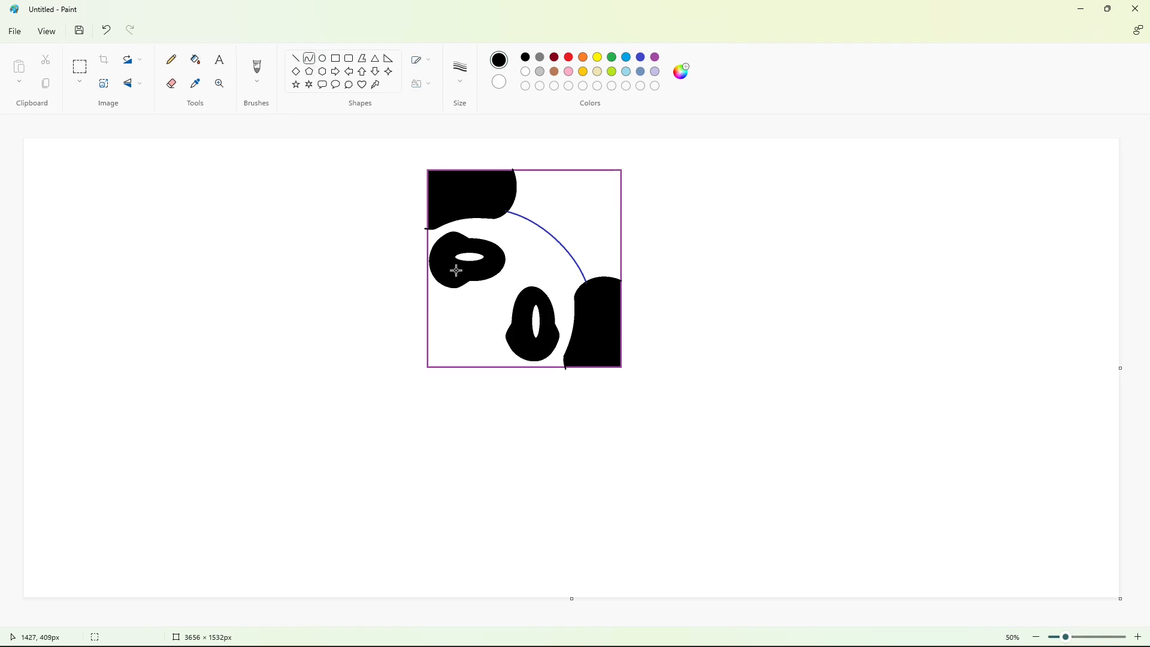
left_click_drag(469, 320, 483, 306)
mouse_move(470, 315)
left_mouse_down()
mouse_move(454, 312)
mouse_move(457, 290)
mouse_move(465, 330)
left_mouse_up()
mouse_move(479, 324)
left_mouse_down()
mouse_move(497, 321)
mouse_move(492, 349)
mouse_move(483, 306)
left_mouse_up()
key("ctrl+z")
key("ctrl+z")
left_click_drag(471, 316, 452, 307)
mouse_move(453, 306)
left_mouse_down()
mouse_move(461, 290)
mouse_move(465, 331)
mouse_move(501, 320)
left_mouse_up()
mouse_move(484, 331)
left_mouse_down()
mouse_move(493, 349)
mouse_move(468, 325)
left_mouse_up()
Step: Draw a diagonal line from the nose toward the lower-left corner and a curved mouth arc through its end
left_click(295, 58)
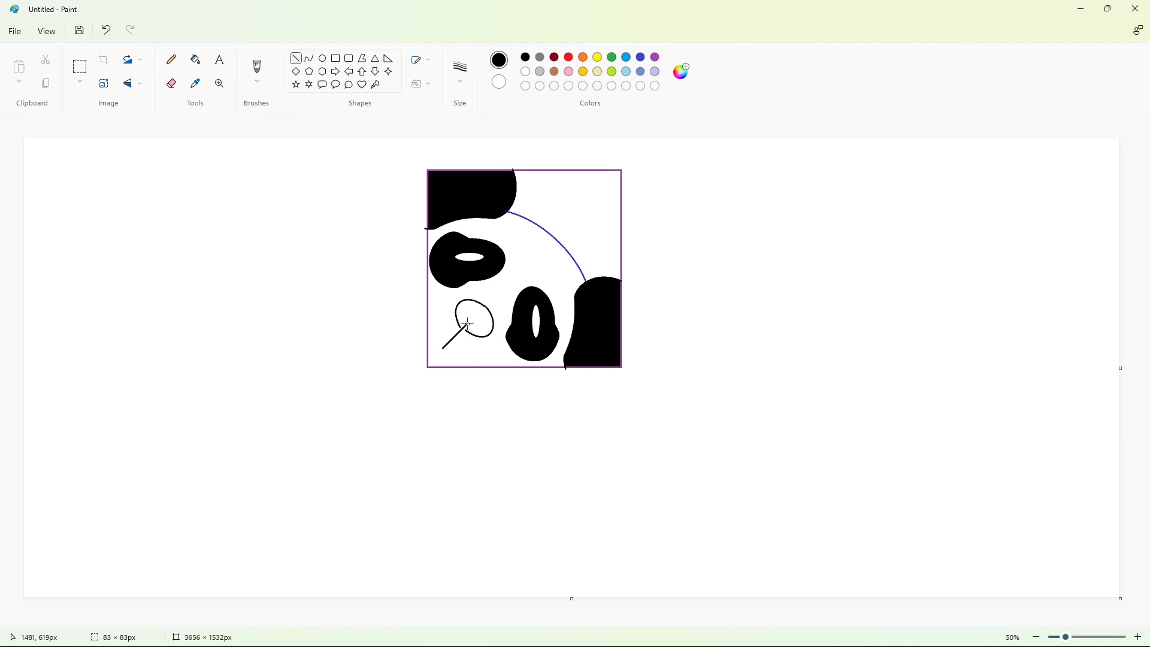
left_click(508, 309)
left_click_drag(442, 303, 491, 349)
key("ctrl+z")
left_click(309, 58)
mouse_move(442, 304)
left_mouse_down()
mouse_move(490, 348)
mouse_move(416, 334)
mouse_move(452, 377)
mouse_move(450, 316)
mouse_move(455, 378)
left_mouse_up()
left_click(555, 372)
Step: Thicken the mouth lines and trim the ends of the mouth arc with short white lines
left_click(296, 59)
left_click(466, 80)
left_click(470, 168)
mouse_move(441, 303)
left_mouse_down()
mouse_move(438, 295)
mouse_move(447, 306)
left_mouse_up()
left_click(525, 71)
left_click_drag(486, 343, 495, 353)
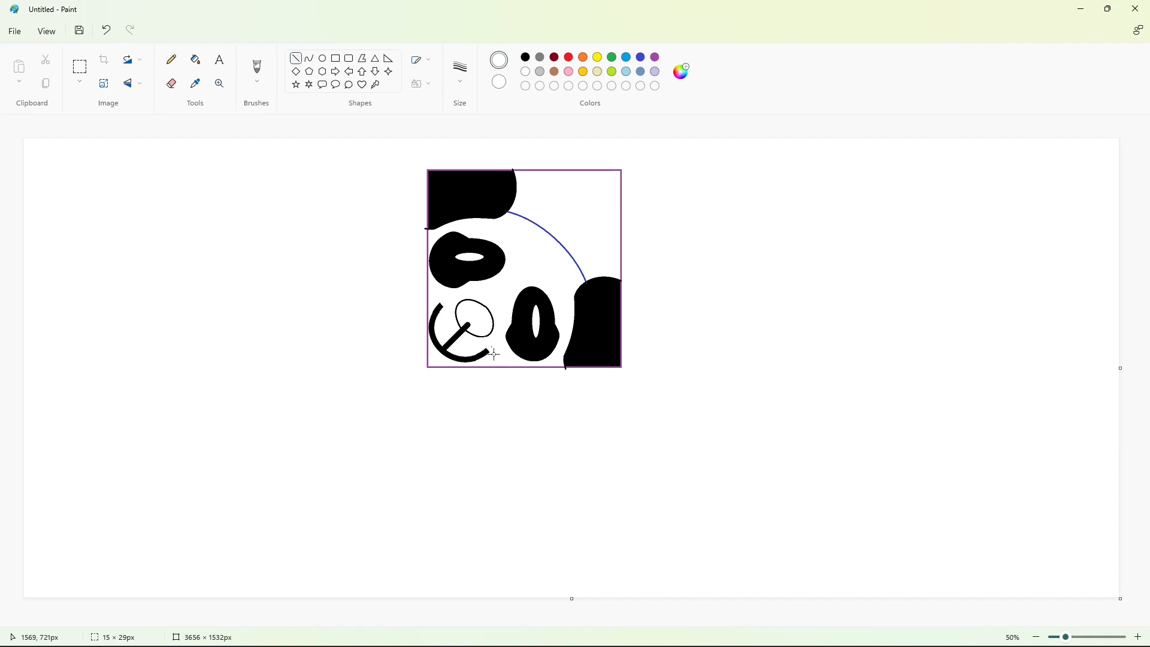
Step: Fill the oval nose with black
left_click(195, 60)
left_click(525, 57)
left_click(474, 318)
Step: Draw a thick blue horizontal line across the square's bottom, slightly above its purple bottom edge
left_click(1138, 637)
left_click_drag(568, 626, 706, 626)
scroll(765, 484, "up", 2)
scroll(765, 483, "up", 2)
left_click(296, 58)
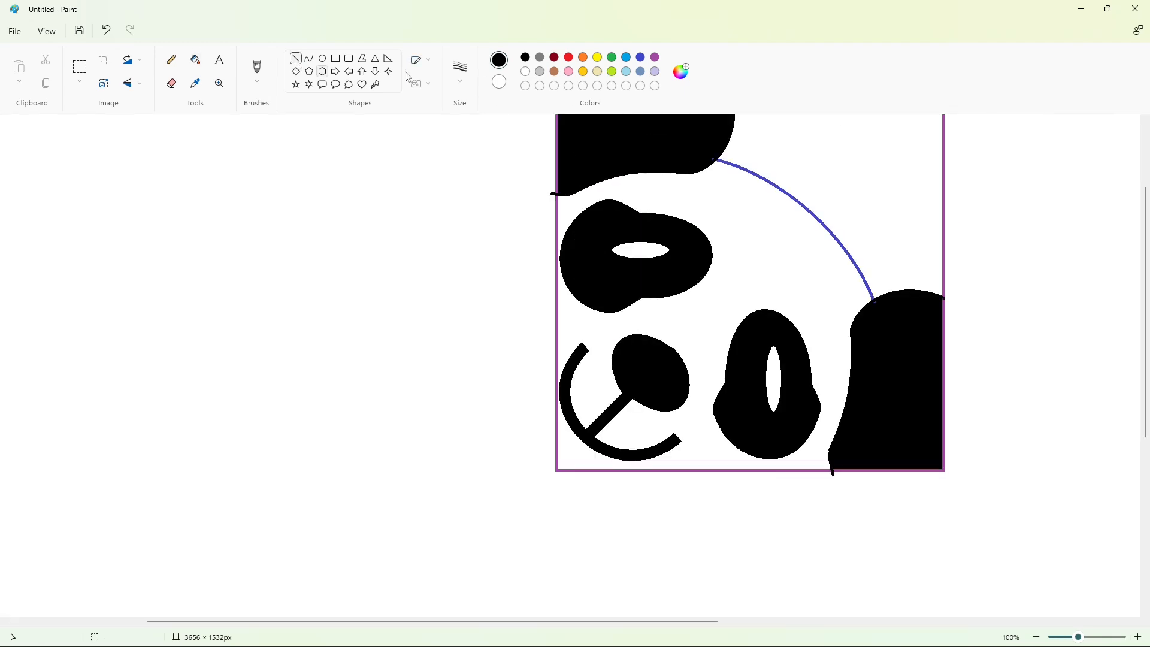
left_click(460, 71)
left_click(460, 173)
left_click(640, 57)
left_click_drag(561, 470, 976, 468)
key("Up")
key("Up")
key("Up")
key("Up")
key("Up")
key("Up")
key("Up")
key("Up")
key("Down")
key("Down")
key("Down")
key("Down")
key("Down")
key("Down")
key("Up")
left_click(1028, 393)
Step: Fill the purple bottom edge and the black remnants below the blue line with white
left_click(195, 60)
left_click(525, 71)
left_click(868, 471)
left_click(870, 468)
left_click(824, 470)
Step: Fill the purple border segments along the upper-left and lower-right ears with black
scroll(715, 345, "up", 2)
left_click(525, 57)
left_click(689, 201)
left_click(947, 431)
Step: Cover the black stub sticking out of the square's left edge below the upper ear with a white line
left_click(295, 58)
left_click_drag(714, 193, 740, 193)
key("Down")
key("Down")
key("Down")
key("Down")
key("Down")
key("Down")
key("Down")
left_click(525, 72)
left_click(547, 186)
Step: Fill the blue bottom line and the remaining purple left edge with white
scroll(548, 193, "down", 2)
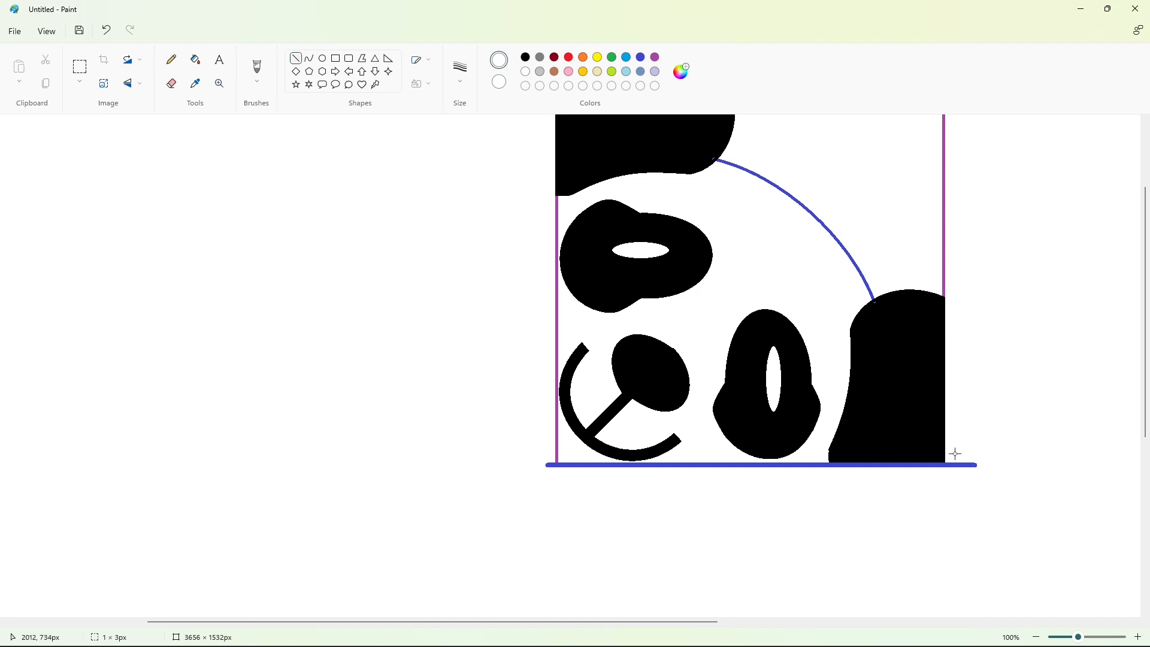
left_click(195, 59)
left_click(698, 465)
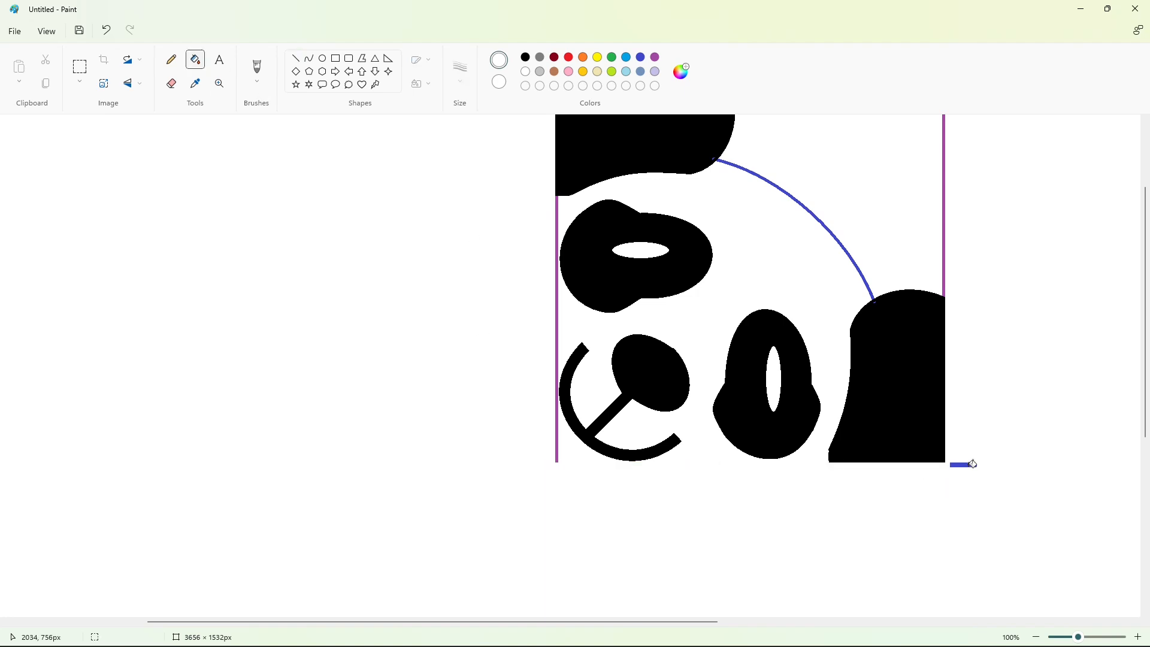
left_click(553, 419)
Step: Fill the area outside the head in the upper-right corner and its purple border with blue
scroll(955, 517, "up", 2)
left_click(640, 57)
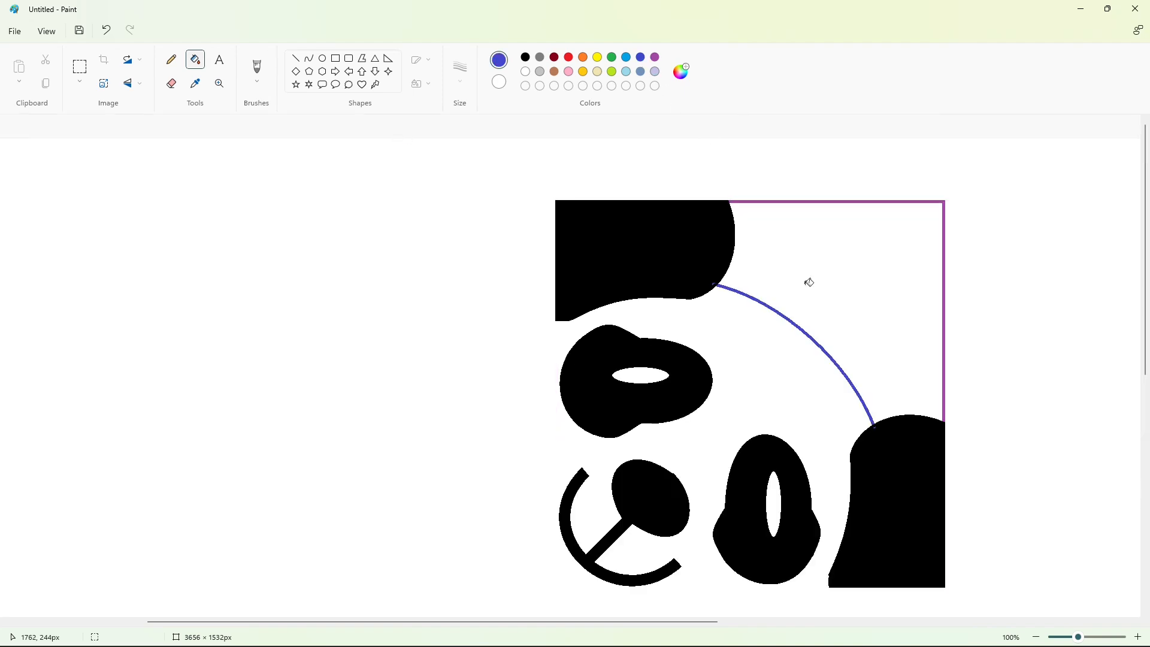
left_click(802, 280)
left_click(945, 203)
Step: Smooth the notches in the outlines of both eye patches with short black lines
left_click(172, 59)
left_click(460, 72)
left_click(470, 159)
left_click(526, 57)
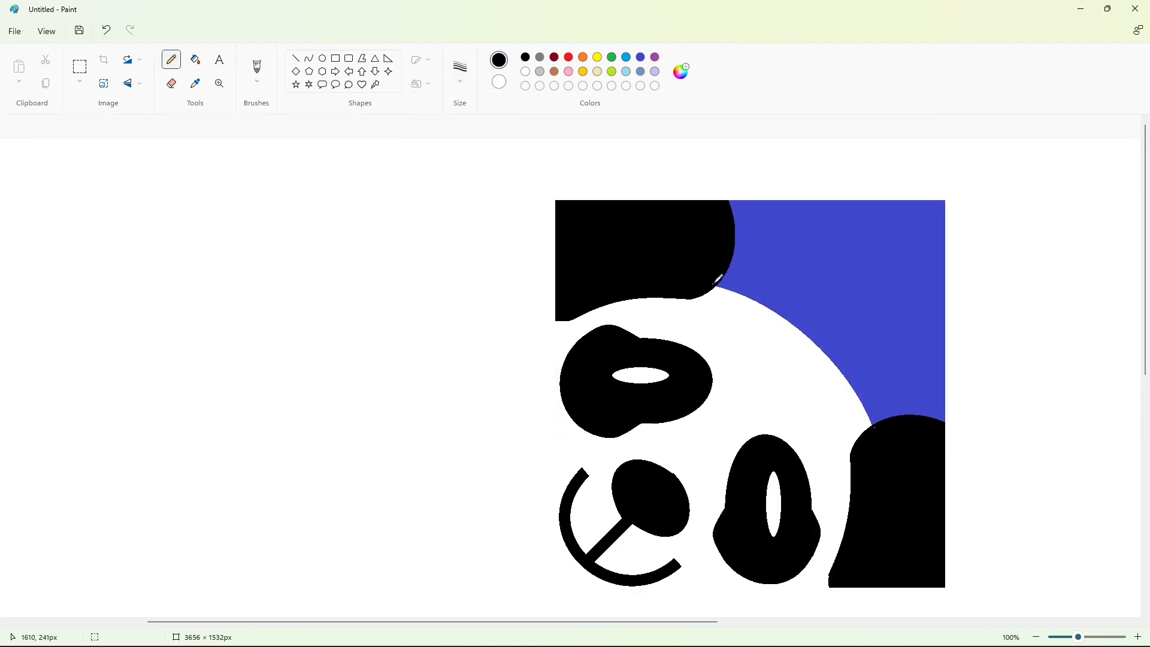
scroll(908, 458, "down", 4)
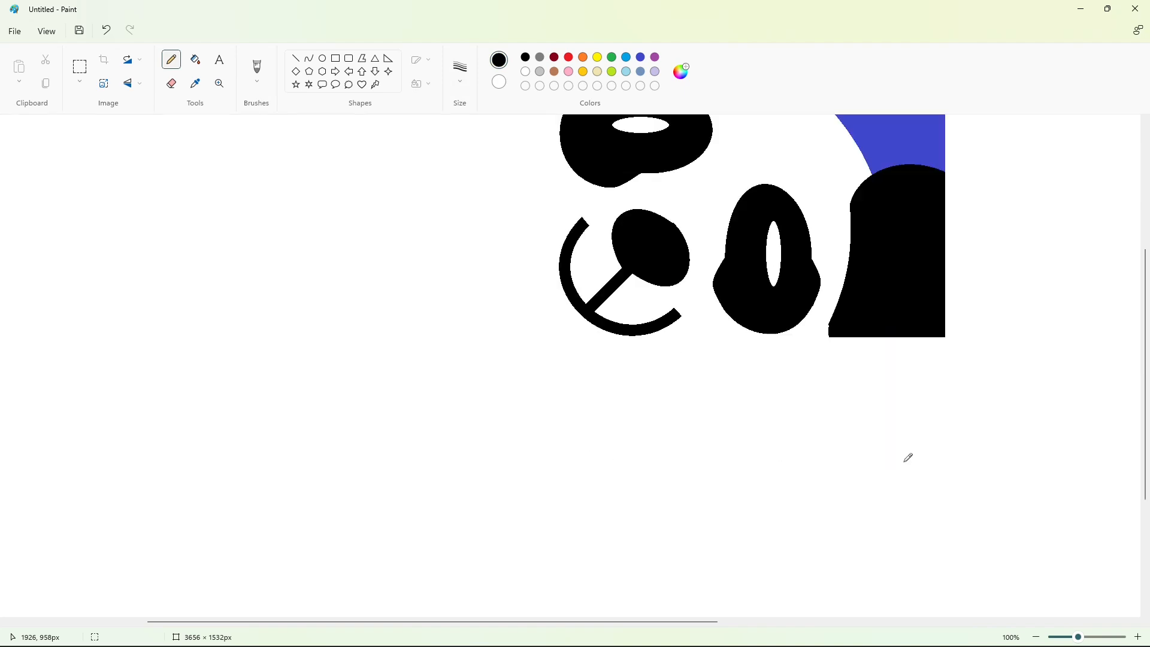
scroll(908, 457, "up", 2)
left_click(296, 58)
left_click_drag(632, 212, 653, 216)
left_click_drag(644, 298, 652, 293)
left_click(747, 354)
left_click_drag(730, 368, 723, 387)
left_click(763, 362)
left_click_drag(810, 375, 814, 395)
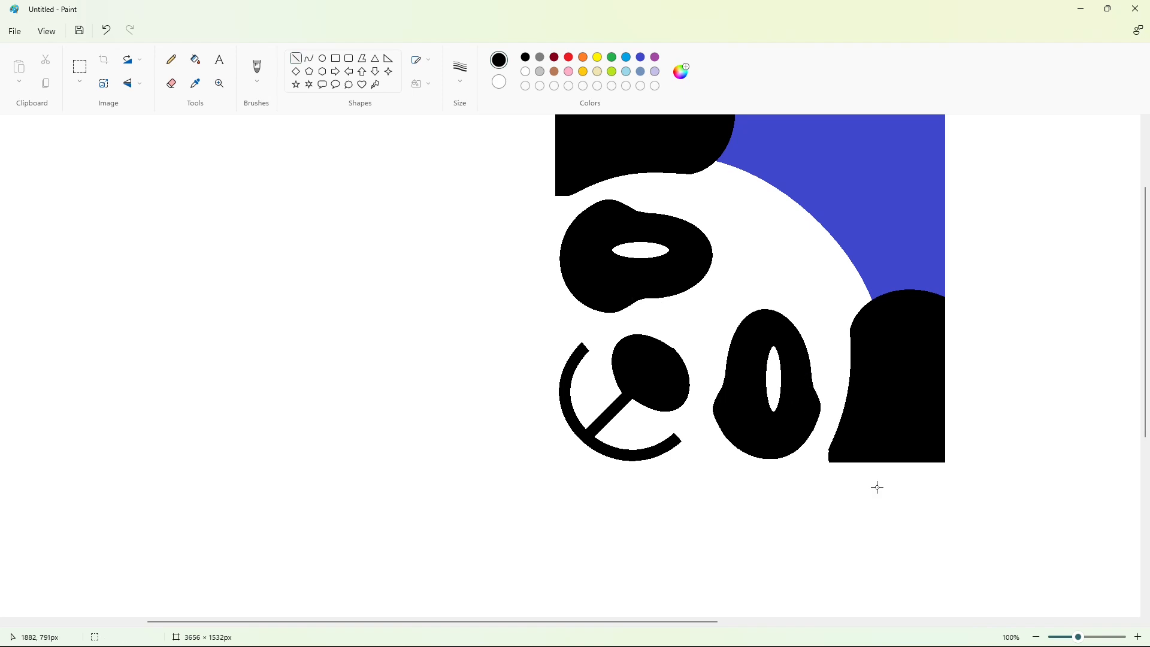
Step: Draw a thinner black vertical line below and left of the panda as the left edge of a letter P
left_click(525, 71)
scroll(716, 354, "down", 2)
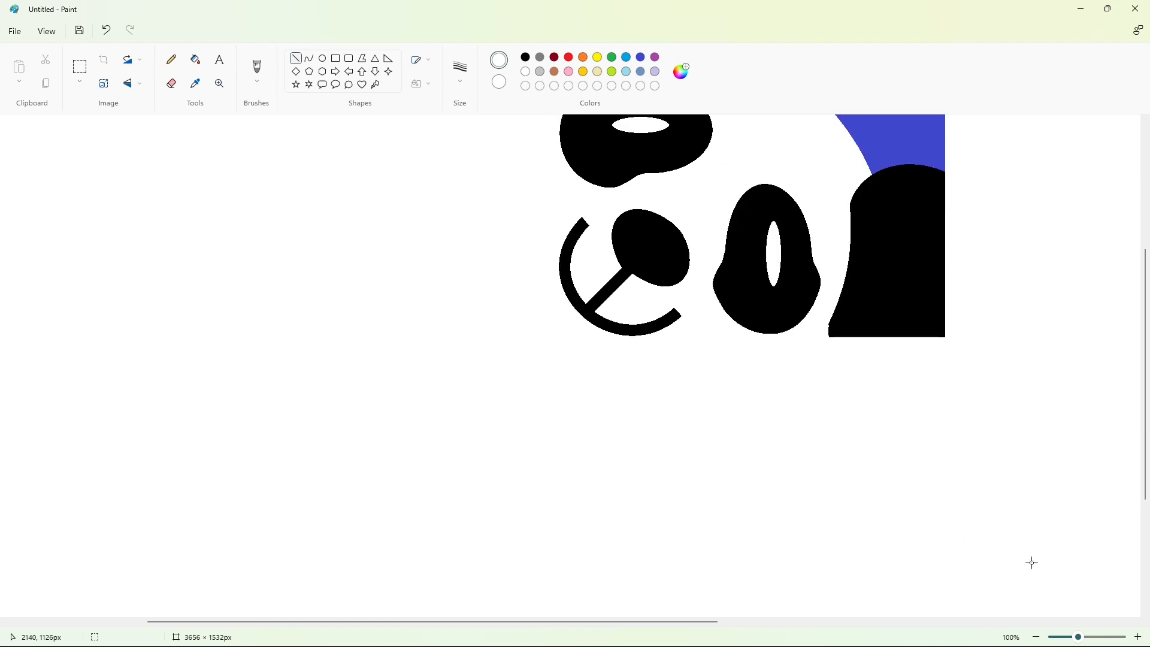
scroll(909, 476, "down", 1)
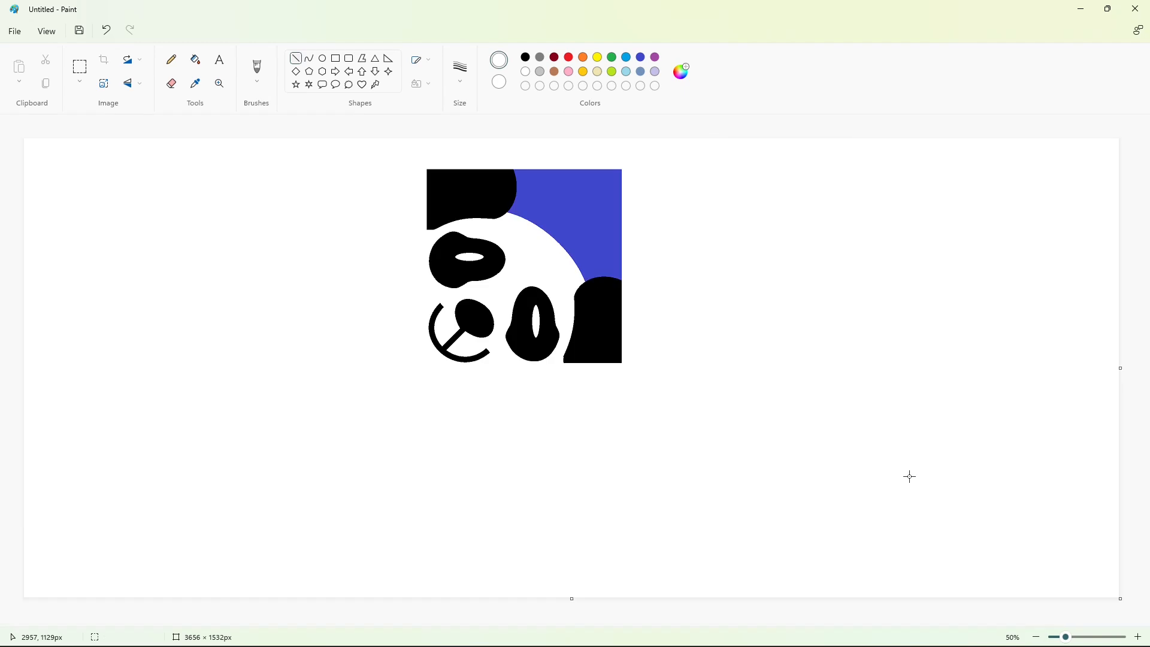
left_click(525, 58)
left_click(460, 72)
left_click(458, 155)
left_click_drag(203, 409, 203, 526)
Step: Draw the outer curve of the P's bowl from the top of the vertical line, redoing the first attempt
left_click(309, 58)
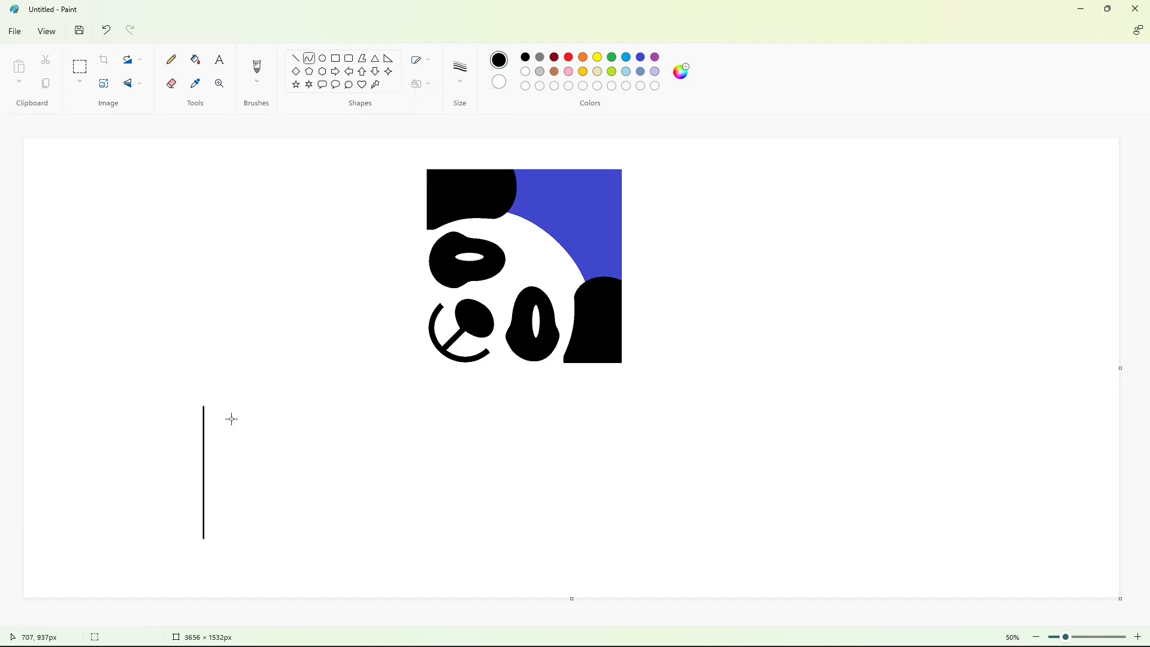
left_click_drag(204, 406, 243, 503)
left_click_drag(267, 430, 334, 408)
left_click_drag(333, 455, 329, 488)
key("ctrl+z")
left_click_drag(204, 410, 244, 501)
mouse_move(218, 442)
left_mouse_down()
mouse_move(359, 398)
mouse_move(399, 507)
left_mouse_up()
Step: Close the P's stem with straight lines, draw the curved inner opening of its bowl, and fill the letter black
left_click(295, 58)
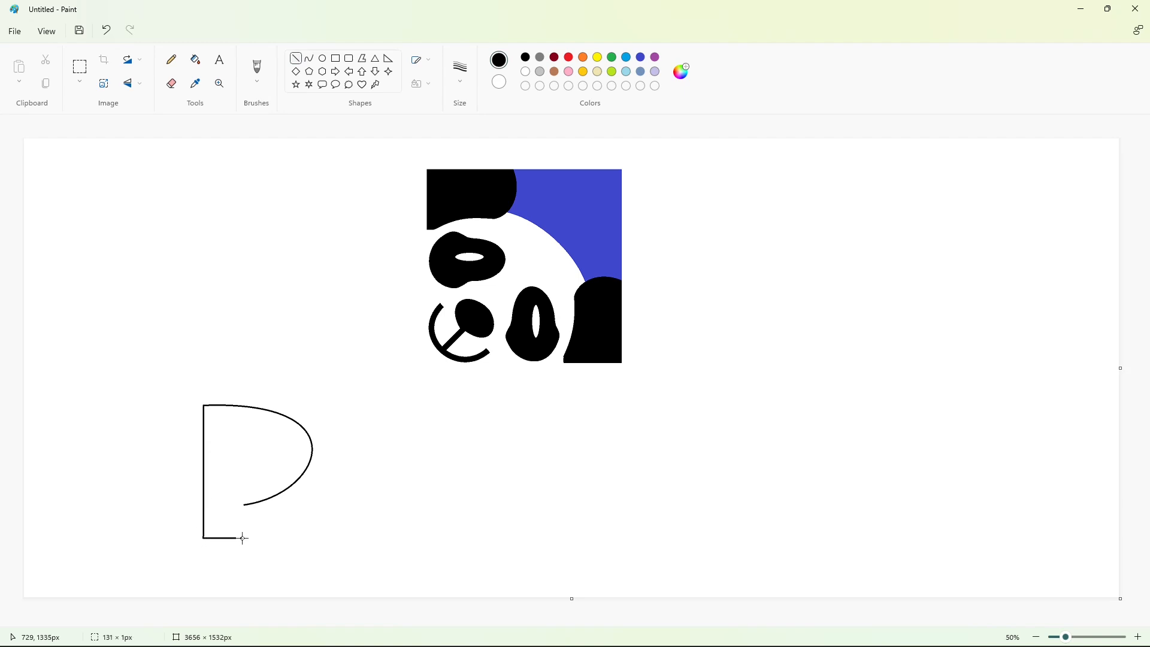
left_click(307, 61)
left_click_drag(242, 432, 243, 480)
left_click_drag(255, 448, 277, 436)
left_click_drag(275, 472, 282, 467)
left_click(195, 59)
left_click(220, 421)
Step: Draw a long purple horizontal guide line just below the P, extending far to its right
left_click(295, 58)
left_click(654, 58)
left_click_drag(242, 549, 991, 548)
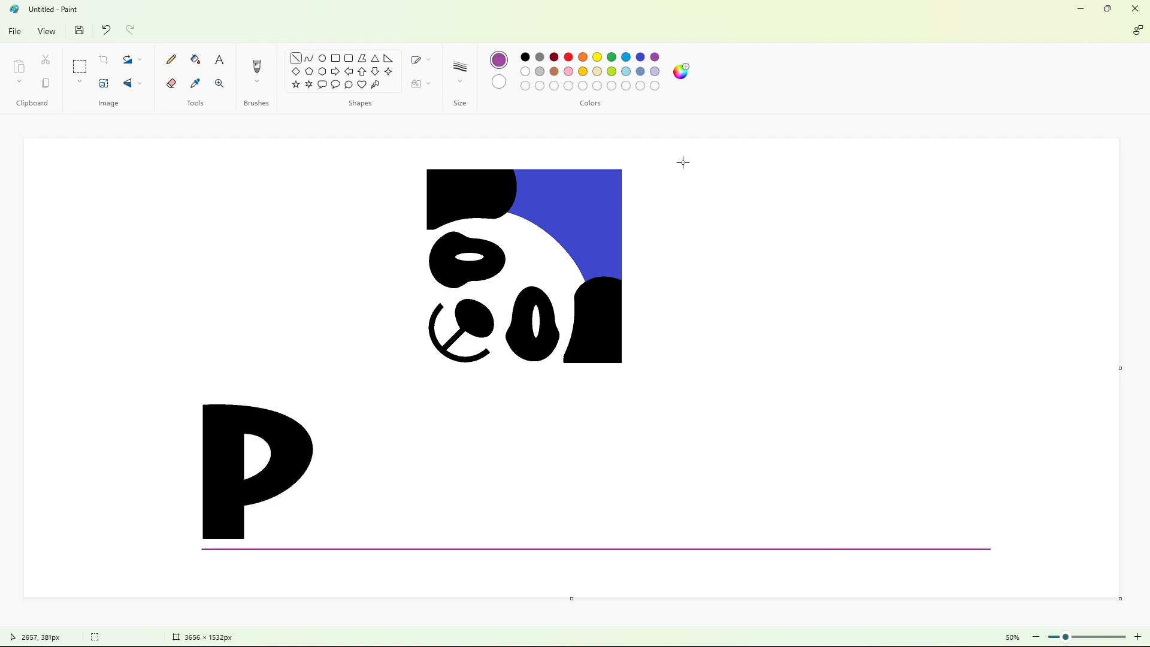
Step: Outline a letter A in black lines beside the P, including its inner peak and the crossbar's upper edge
left_click(526, 57)
mouse_move(291, 523)
left_mouse_down()
mouse_move(365, 400)
mouse_move(419, 503)
mouse_move(447, 525)
mouse_move(324, 544)
mouse_move(365, 458)
left_mouse_up()
left_click(444, 525)
left_click(408, 537)
mouse_move(409, 544)
left_mouse_down()
mouse_move(365, 459)
mouse_move(399, 489)
left_mouse_up()
left_click(484, 476)
left_click(451, 485)
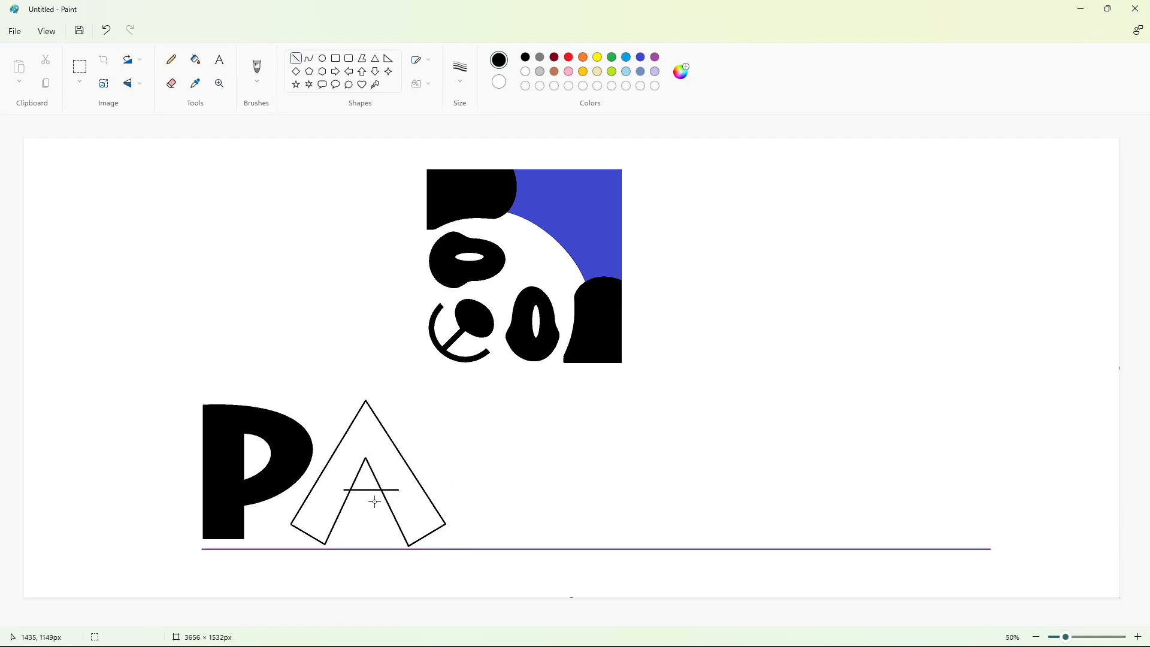
Step: Draw the lower edge of the A's crossbar and fill the letter black, keeping its triangular opening white
left_click_drag(348, 518, 424, 518)
left_click(513, 489)
left_click(195, 59)
left_click(323, 509)
left_click(360, 496)
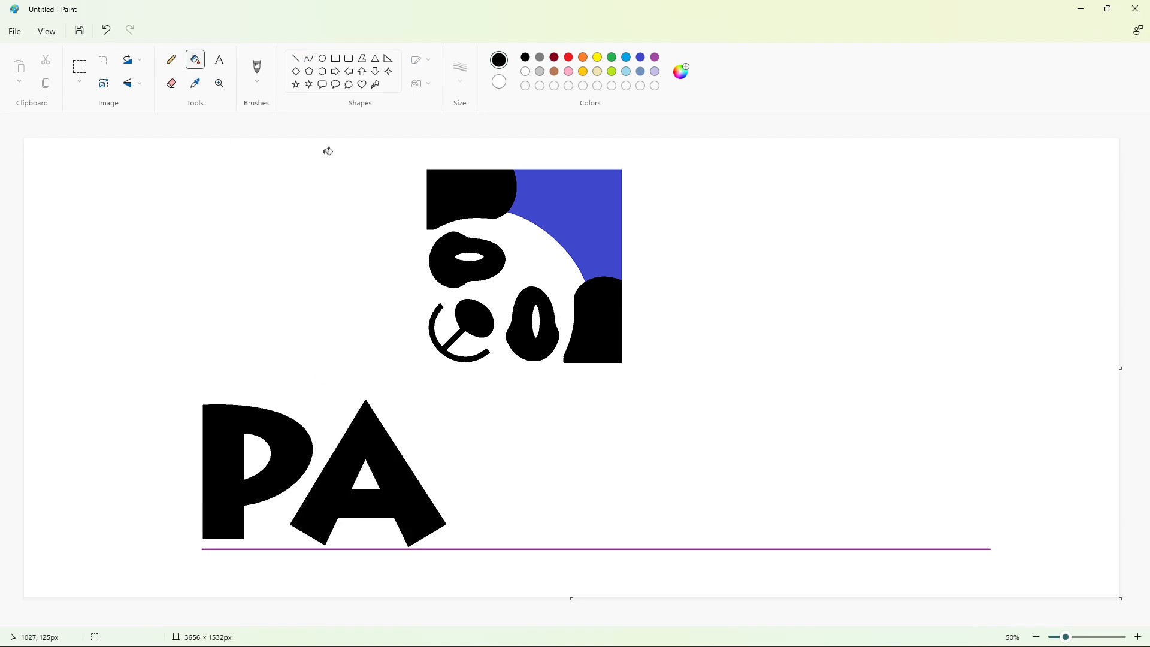
Step: Outline a letter N with straight lines just after the A, redoing one faulty line, and fill it black
left_click_drag(462, 417, 455, 540)
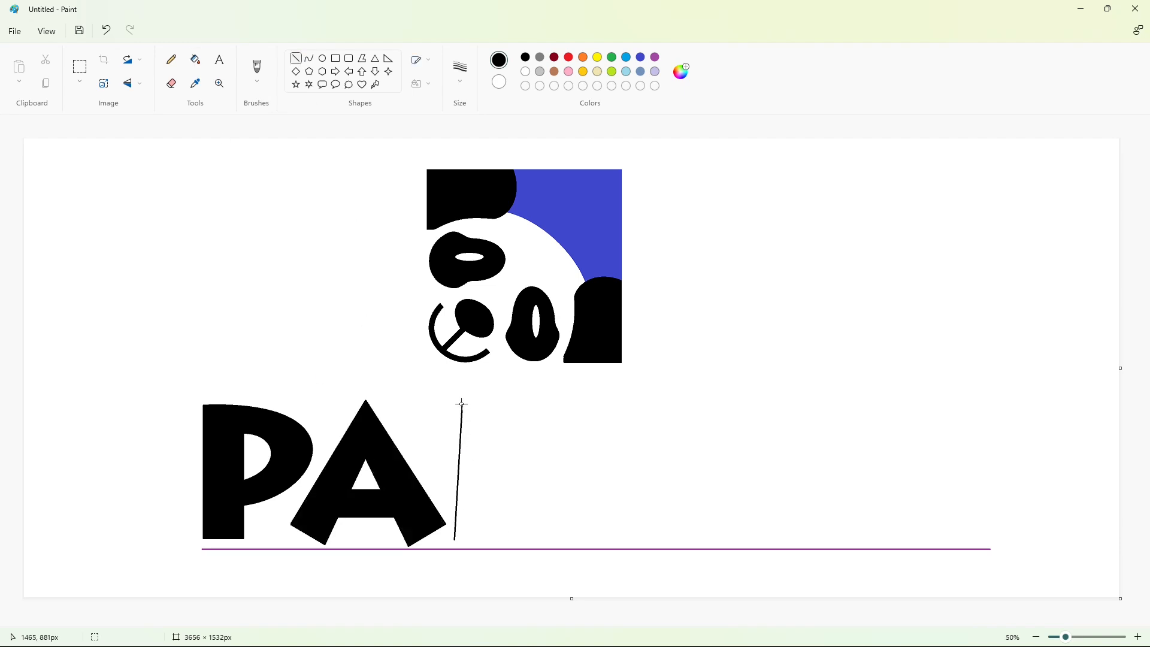
left_click_drag(462, 406, 556, 474)
key("ctrl+z")
mouse_move(493, 539)
left_mouse_down()
mouse_move(492, 473)
mouse_move(585, 544)
left_mouse_up()
left_click_drag(554, 478, 554, 472)
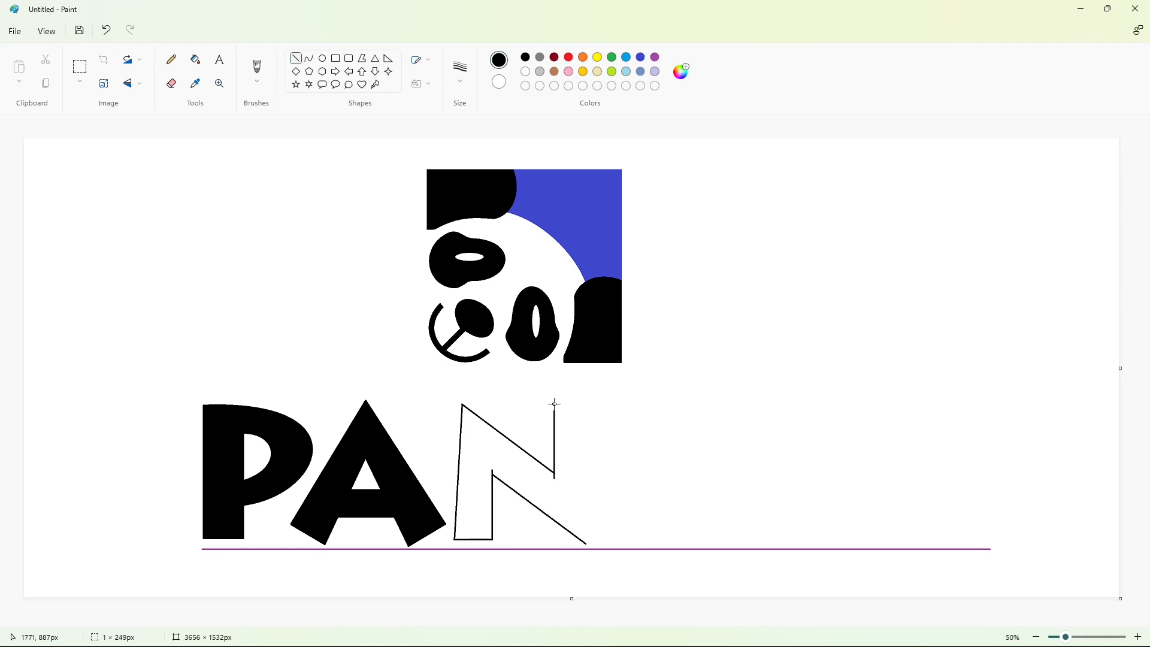
left_click_drag(592, 406, 586, 543)
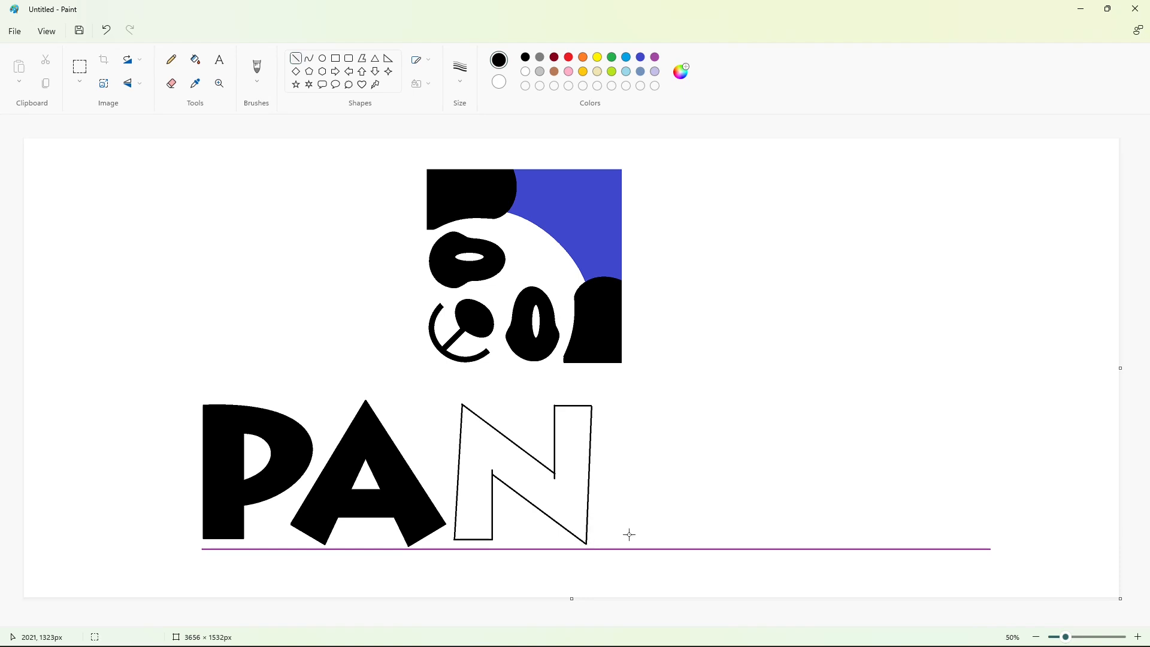
left_click(501, 451)
Step: Draw a letter D's vertical left edge and its large outer curve just after the N
left_click_drag(612, 411, 611, 540)
left_click(309, 61)
left_click_drag(611, 411, 611, 544)
left_click_drag(614, 469, 803, 389)
left_click_drag(743, 465, 763, 545)
left_click(839, 518)
Step: Draw the D's inner opening with a straight left edge and a curve, and fill the letter black
left_click_drag(652, 437, 652, 513)
mouse_move(652, 442)
left_mouse_down()
mouse_move(691, 449)
mouse_move(706, 482)
left_mouse_up()
left_click(195, 59)
left_click(631, 454)
Step: Duplicate the area around the A and fill the copied P fragment and purple line segment with white
left_click(79, 66)
left_click_drag(254, 368, 452, 596)
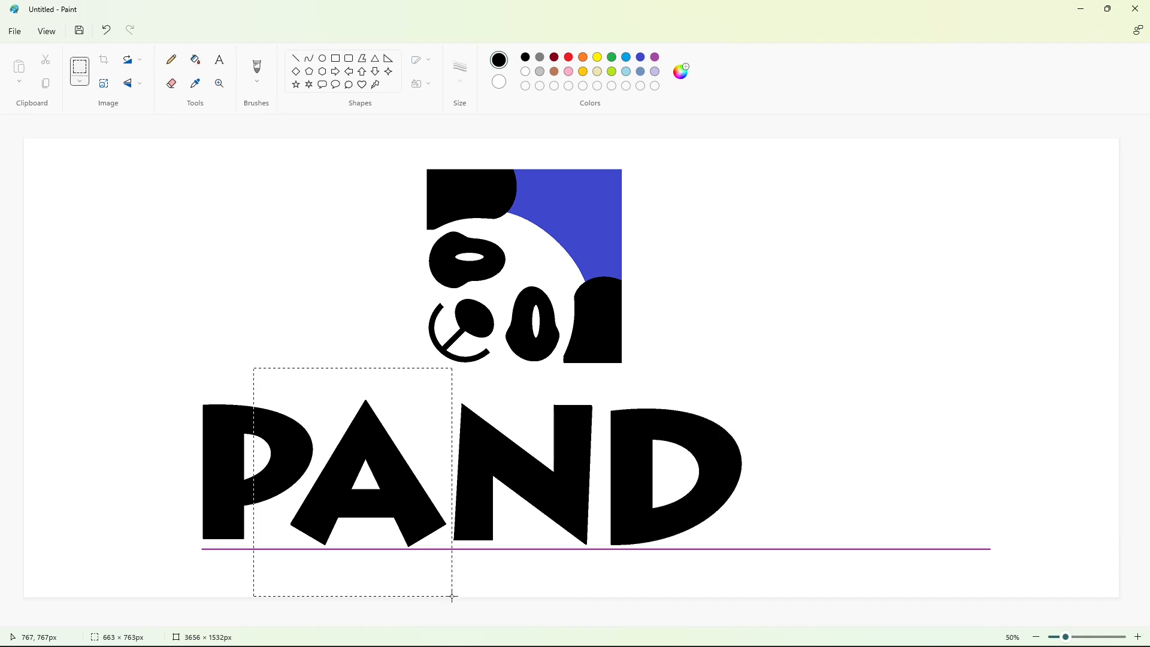
key("ctrl+c")
key("ctrl+v")
left_click(196, 59)
left_click(525, 71)
left_click(79, 200)
left_click(134, 317)
Step: Select the cleaned copy of the A with a transparent background and place it after the D to complete PANDA
left_click(80, 66)
left_click_drag(272, 340, 6, 73)
left_click(79, 80)
left_click(71, 179)
left_click_drag(137, 260, 808, 489)
left_click(981, 488)
Step: Remove the purple guide line under the lettering by filling it with white
left_click(195, 60)
left_click(179, 291)
left_click(80, 66)
left_click(196, 59)
left_click(544, 548)
Step: Select the whole PANDA word below the panda logo with a rectangular selection
left_click(80, 66)
left_click_drag(138, 375, 961, 589)
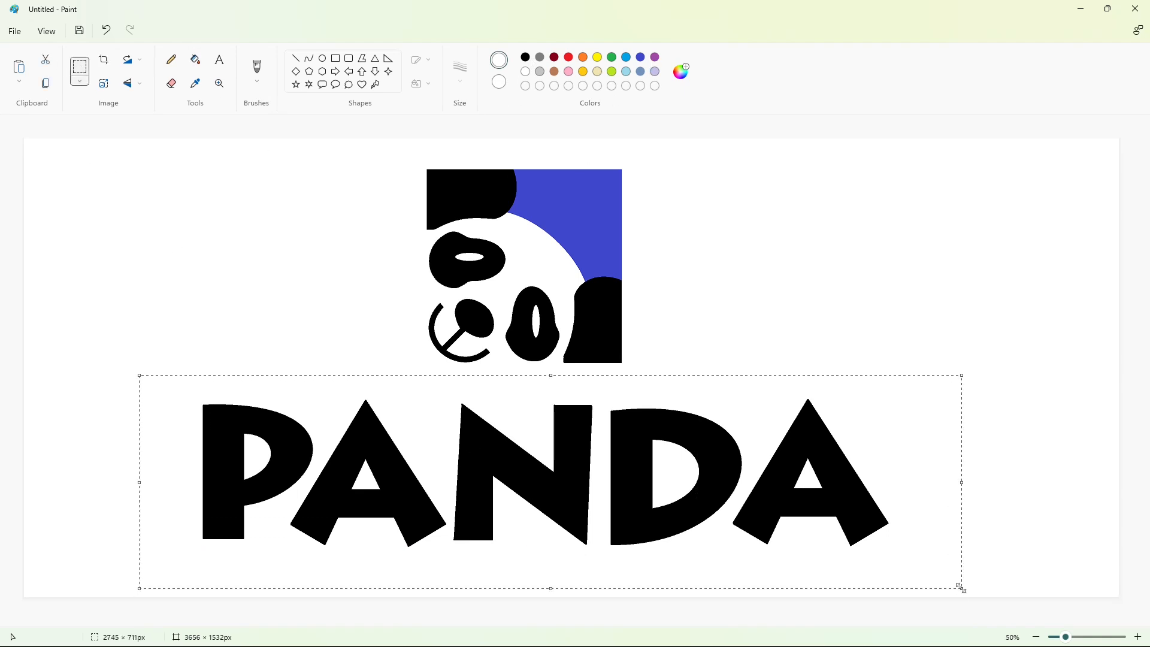